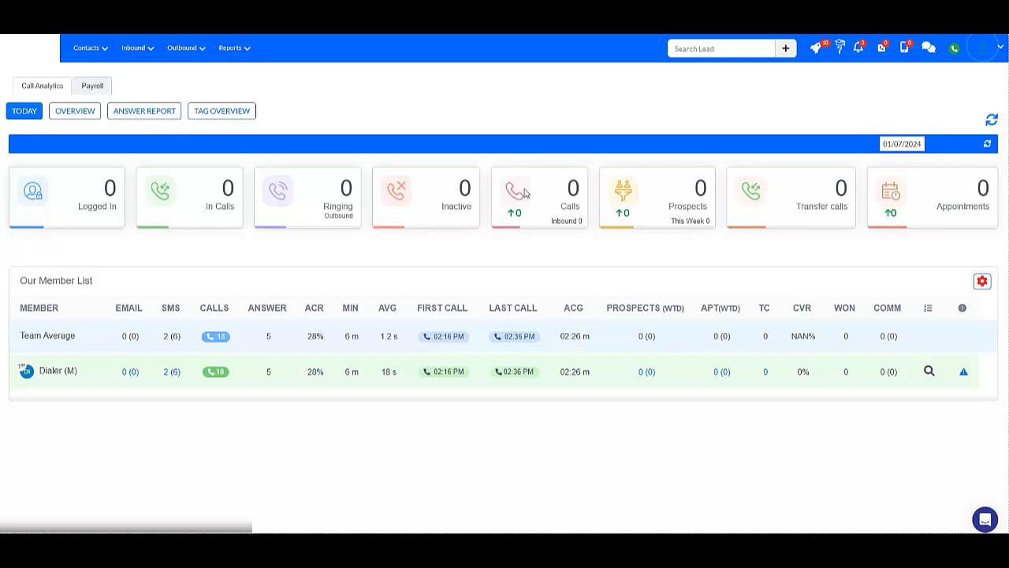
Open the outbound dialer campaign list and start a new campaign.
{"action": "left_click", "coordinate": [190, 53]}
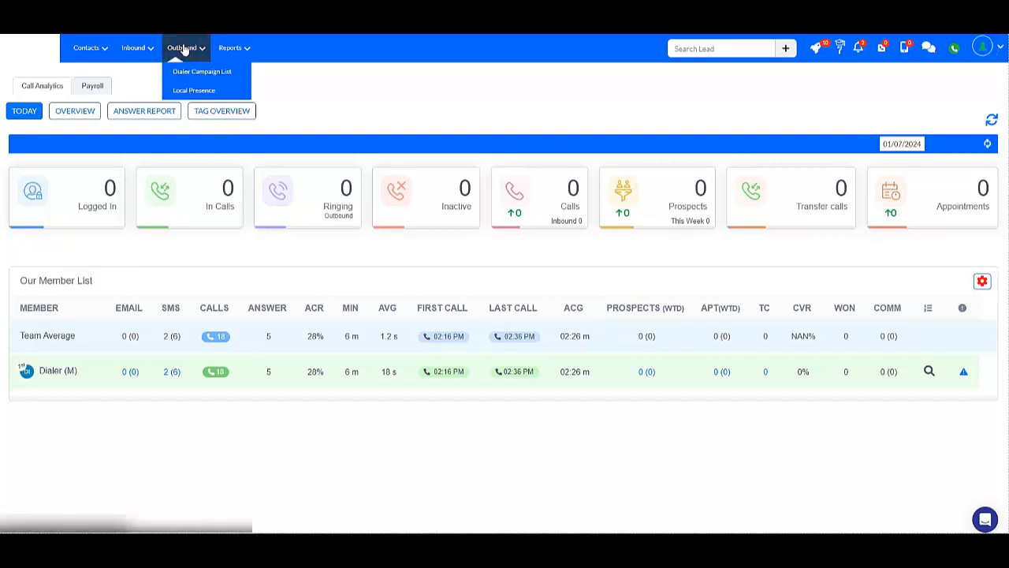
{"action": "left_click", "coordinate": [186, 71]}
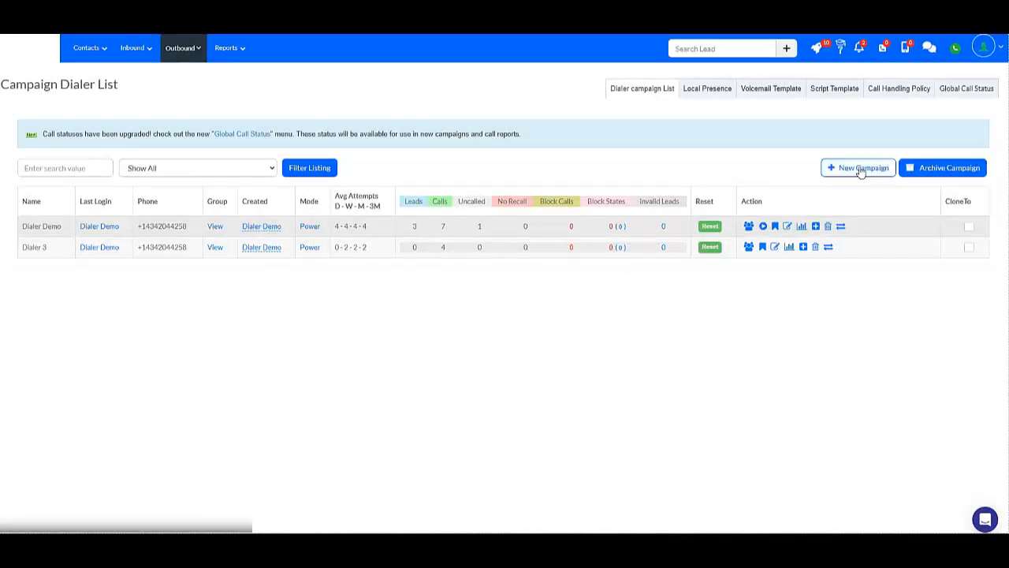
{"action": "left_click", "coordinate": [835, 169]}
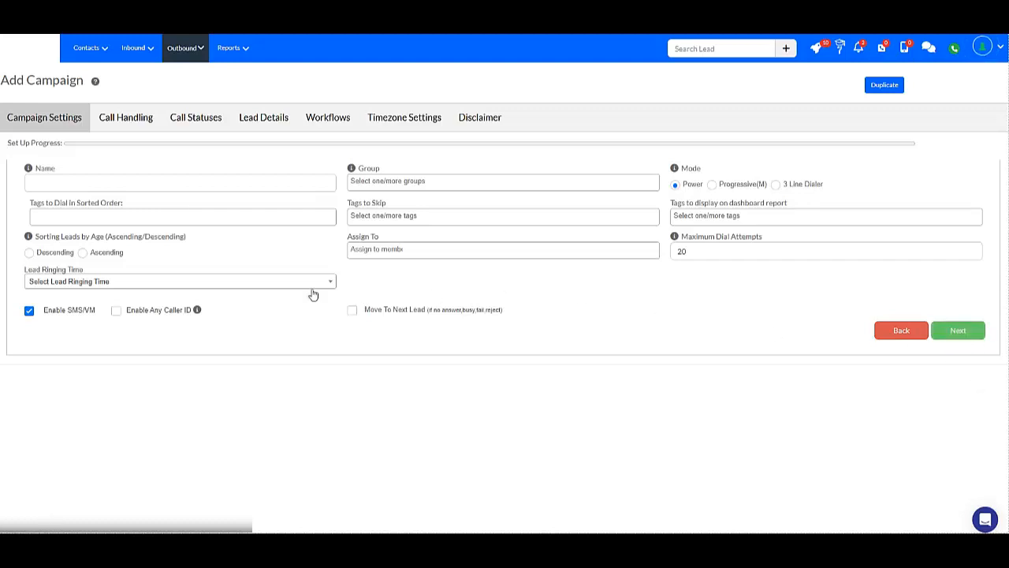
Name the new campaign "Dialer Demo V2".
{"action": "left_click", "coordinate": [57, 179]}
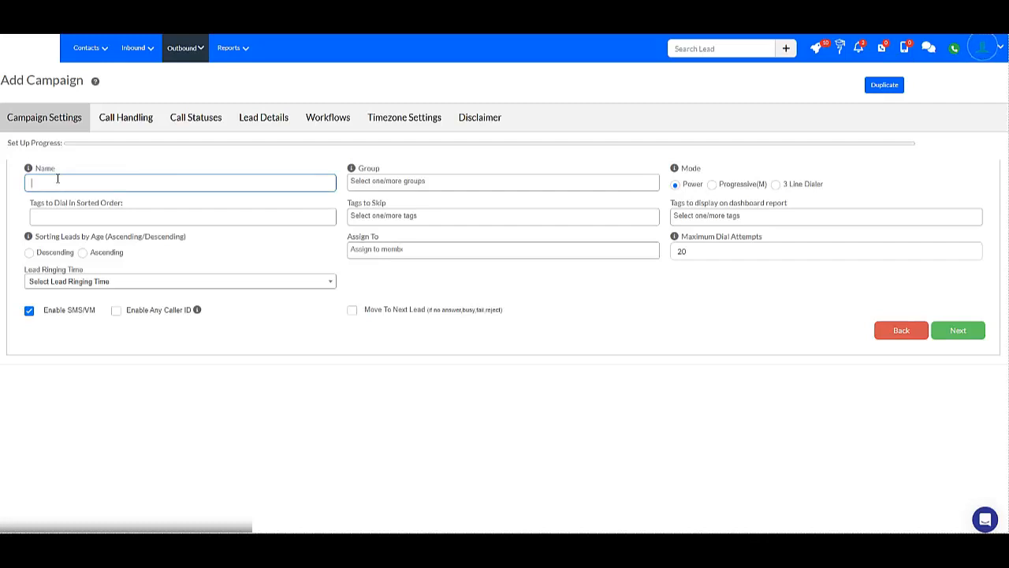
{"action": "type", "text": "Dialer Demo V2"}
{"action": "key", "text": "Tab"}
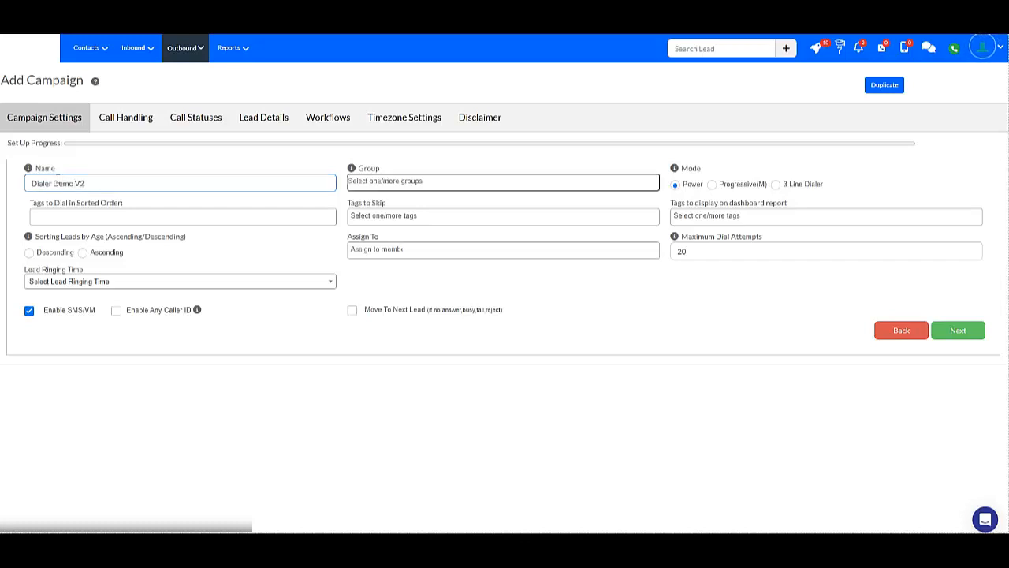
Add the "Sample - Leads" group to the campaign and assign the campaign to My User.
{"action": "left_click", "coordinate": [377, 184]}
{"action": "type", "text": "samp"}
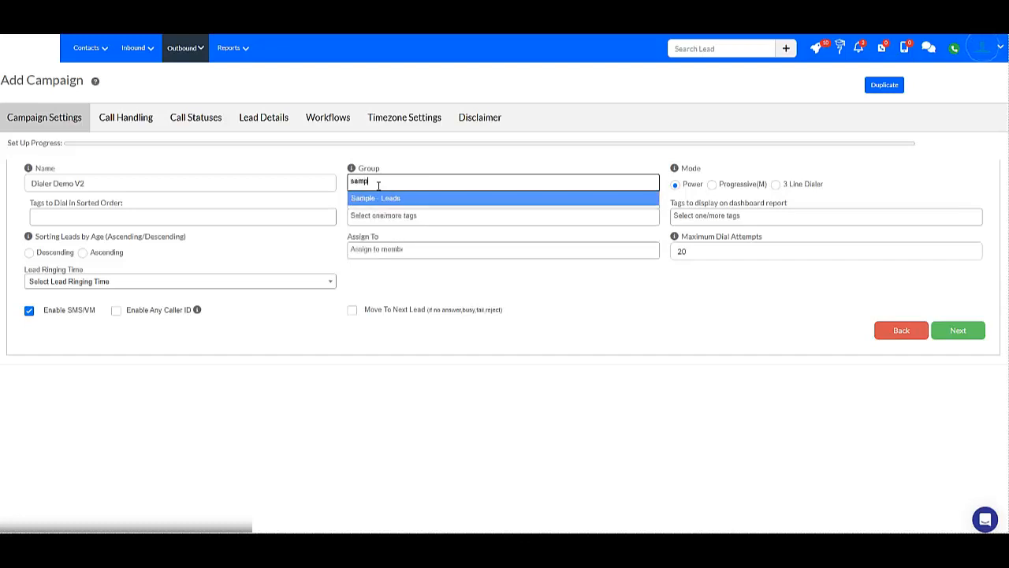
{"action": "key", "text": "Return"}
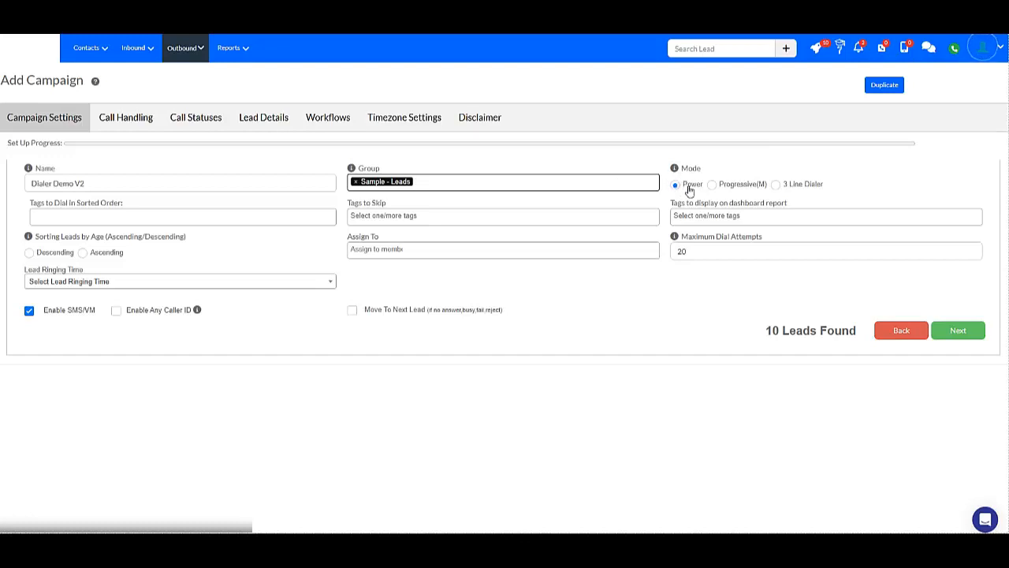
{"action": "mouse_move", "coordinate": [675, 170]}
{"action": "left_click", "coordinate": [667, 345]}
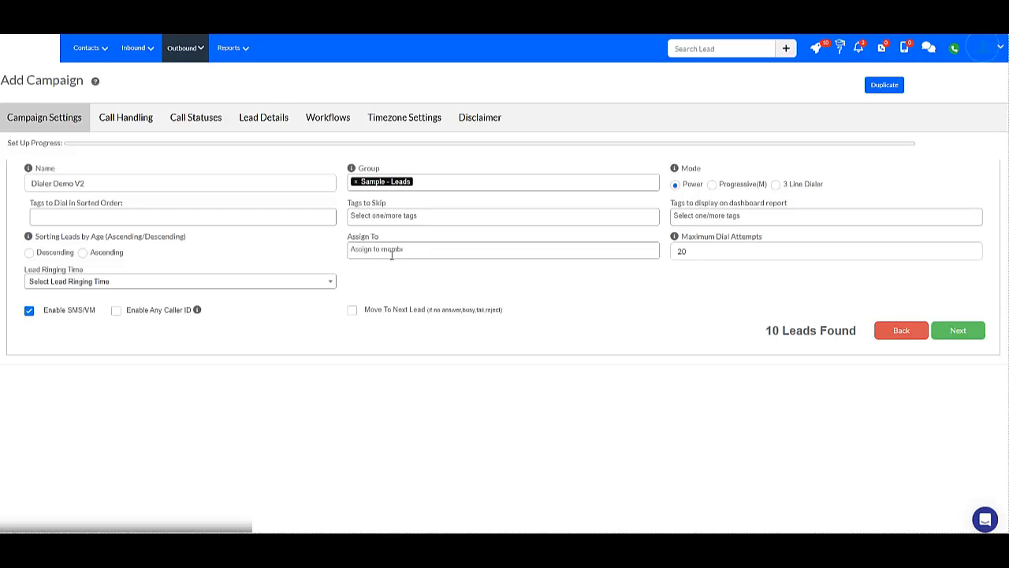
{"action": "left_click", "coordinate": [405, 250]}
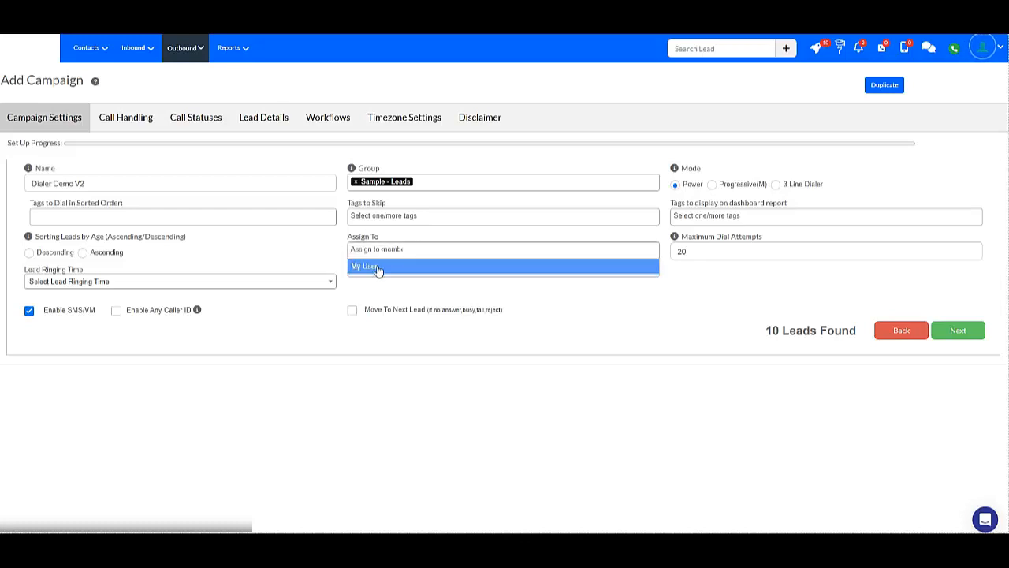
{"action": "left_click", "coordinate": [378, 269]}
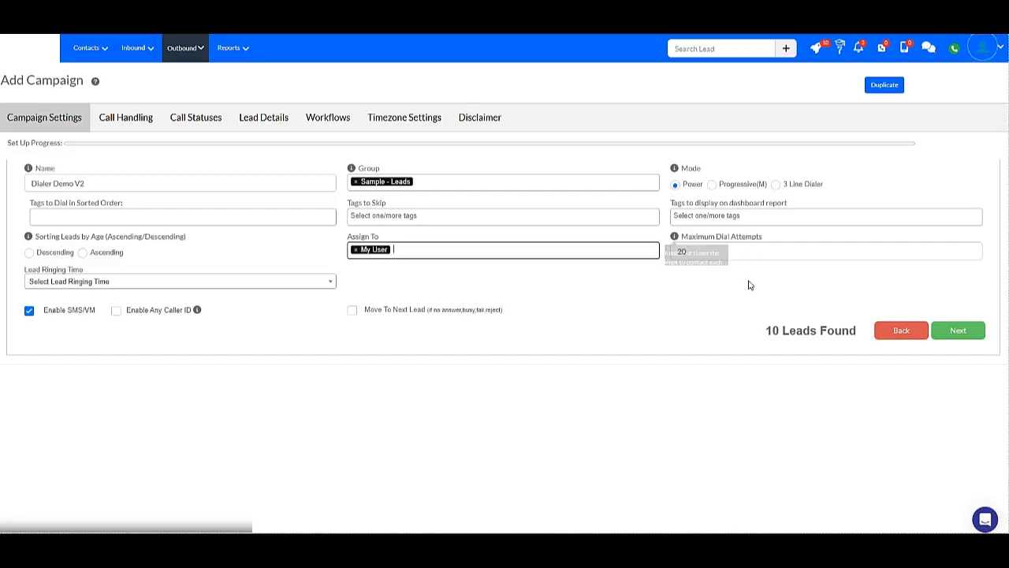
Set the maximum dial attempts to 15 and continue to the Call Handling settings.
{"action": "left_click_drag", "start_coordinate": [691, 251], "coordinate": [671, 251]}
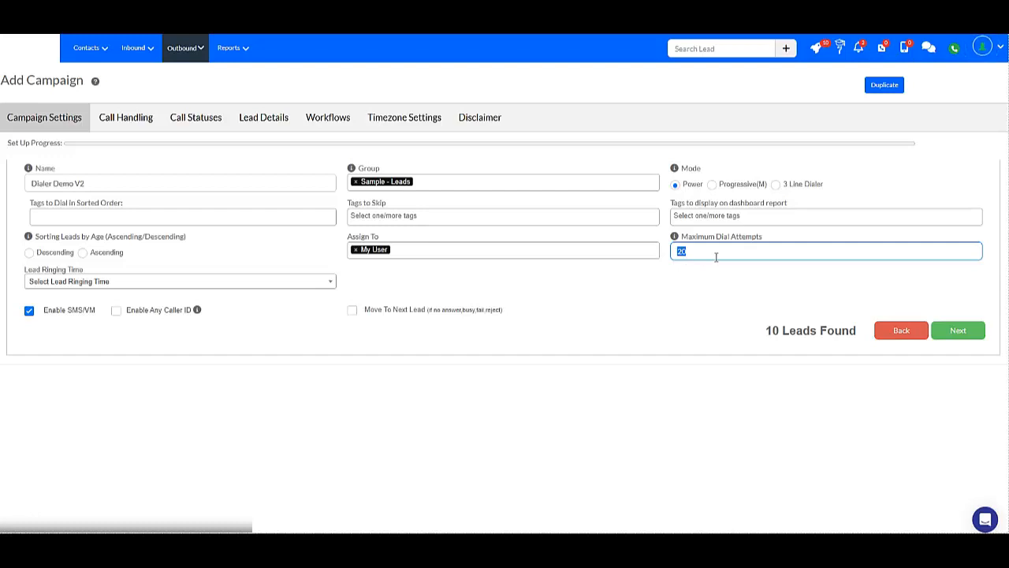
{"action": "left_click", "coordinate": [721, 284]}
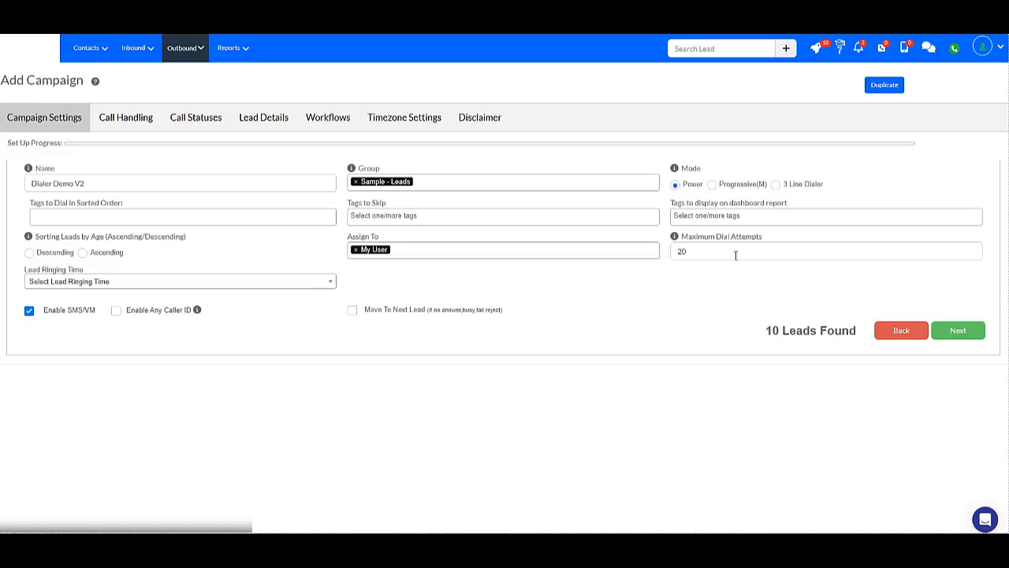
{"action": "left_click_drag", "start_coordinate": [736, 255], "coordinate": [658, 251]}
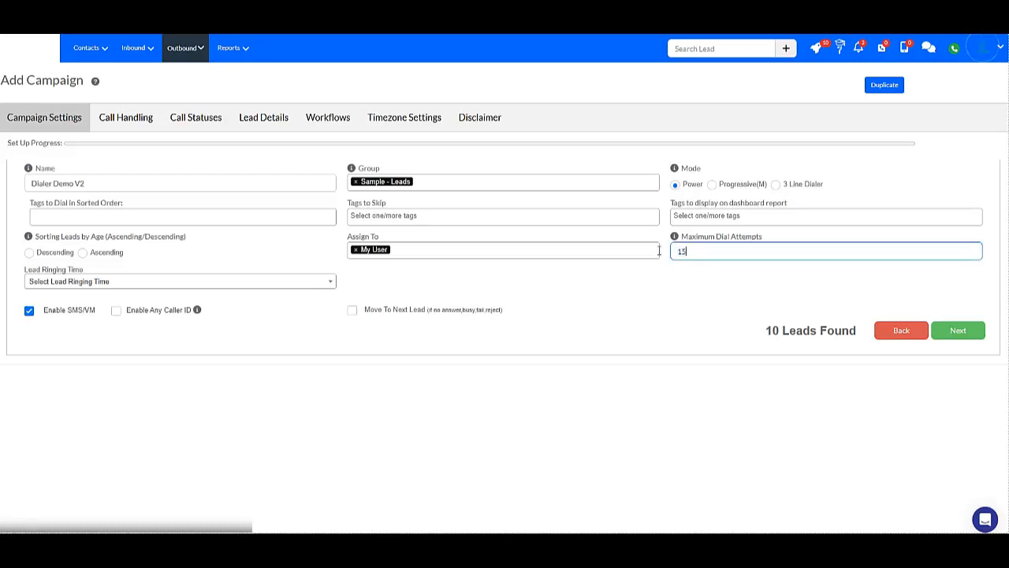
{"action": "left_click", "coordinate": [643, 294]}
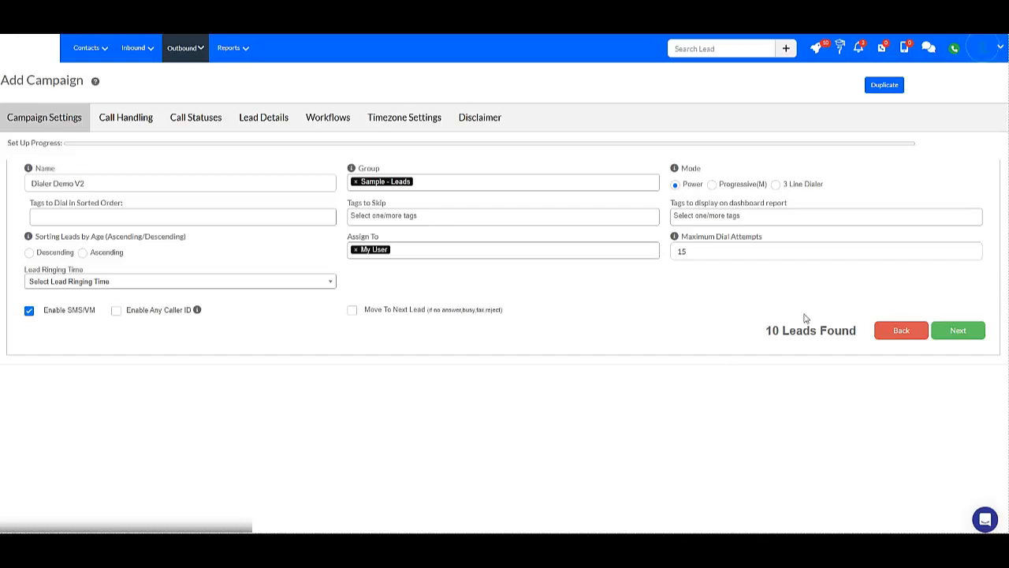
{"action": "left_click", "coordinate": [968, 330]}
{"action": "left_click", "coordinate": [948, 332]}
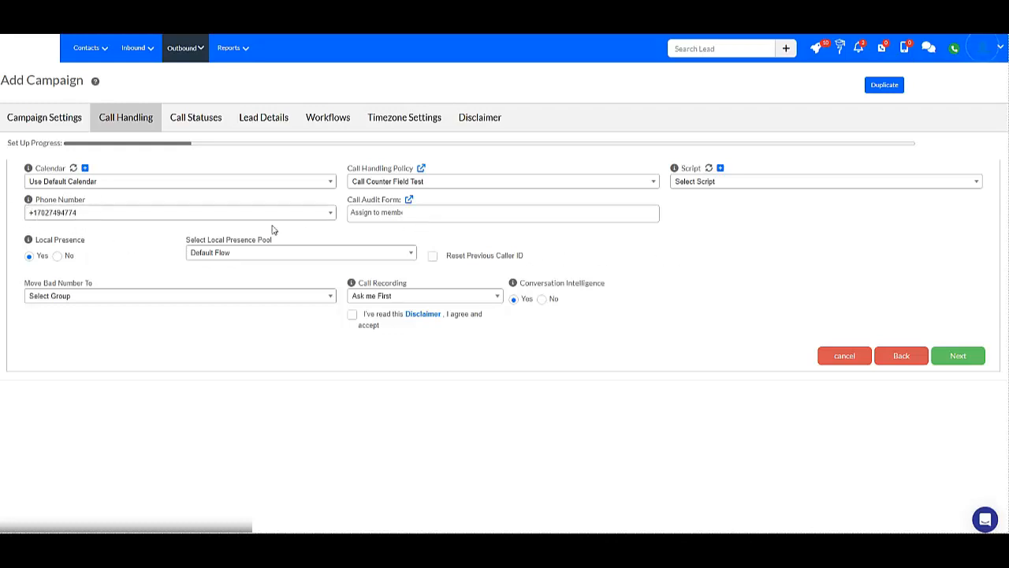
Review the local presence pool choices and turn Local Presence off for the campaign.
{"action": "left_click", "coordinate": [58, 256]}
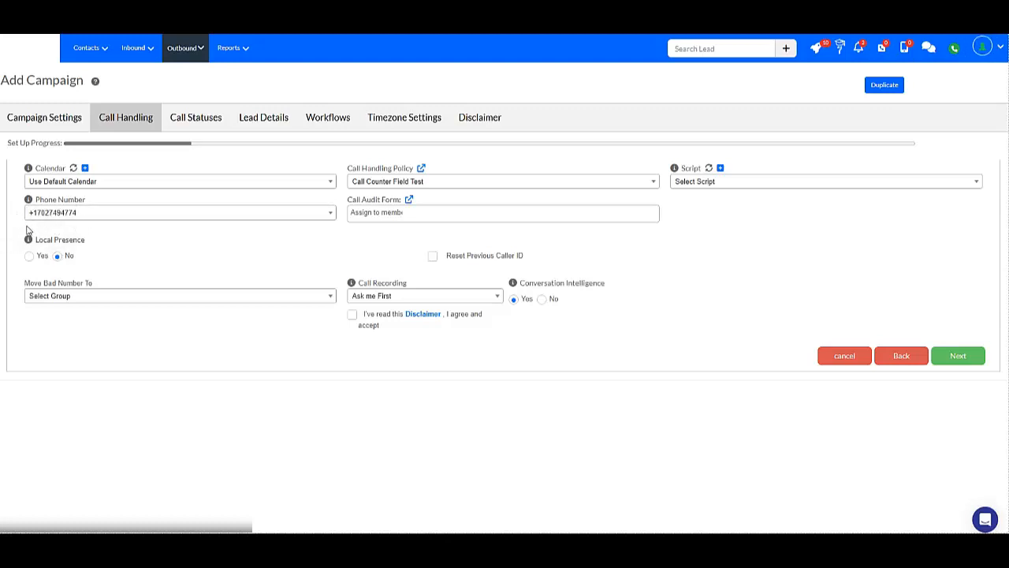
{"action": "left_click", "coordinate": [30, 256]}
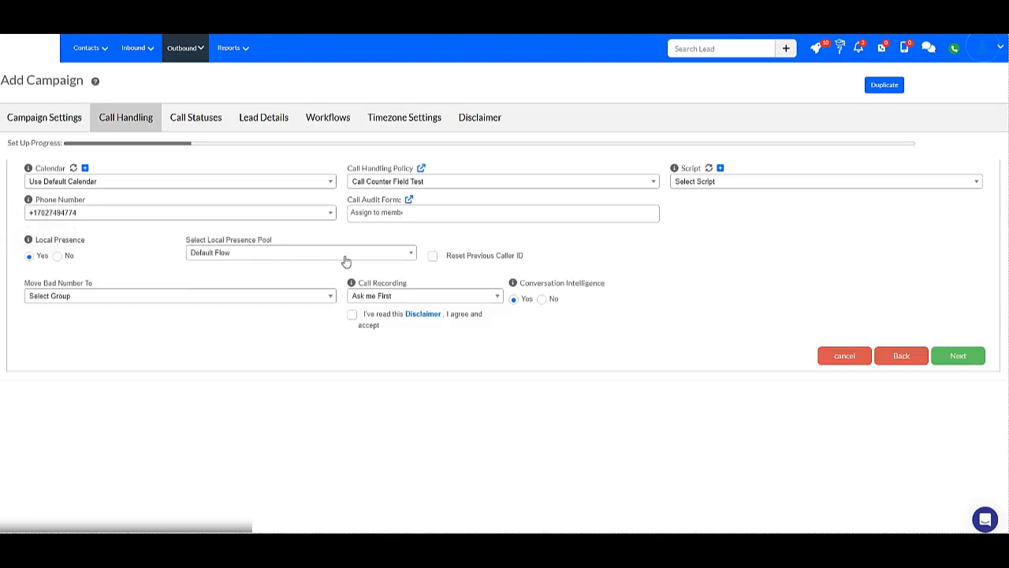
{"action": "left_click", "coordinate": [330, 258]}
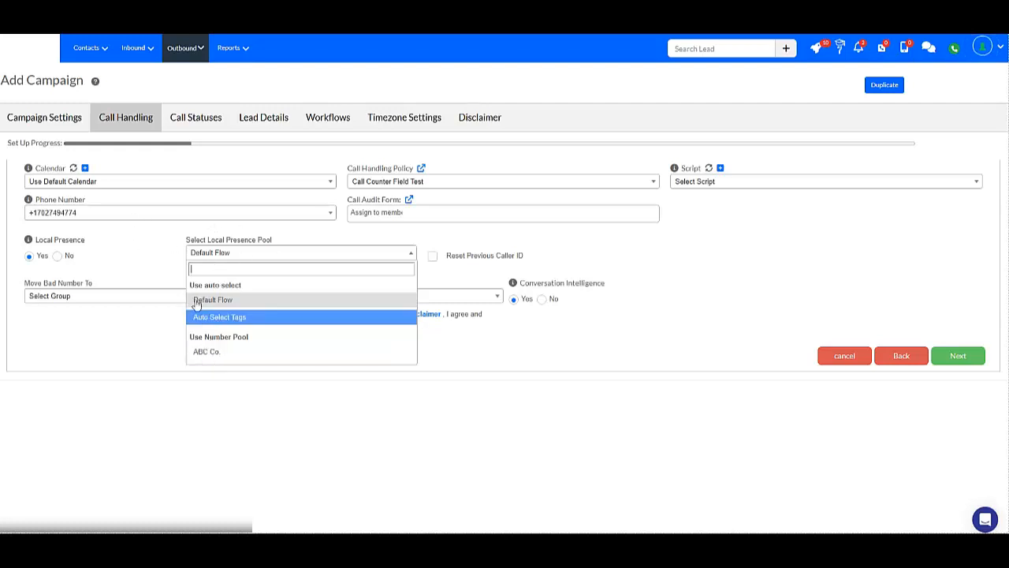
{"action": "left_click", "coordinate": [121, 244]}
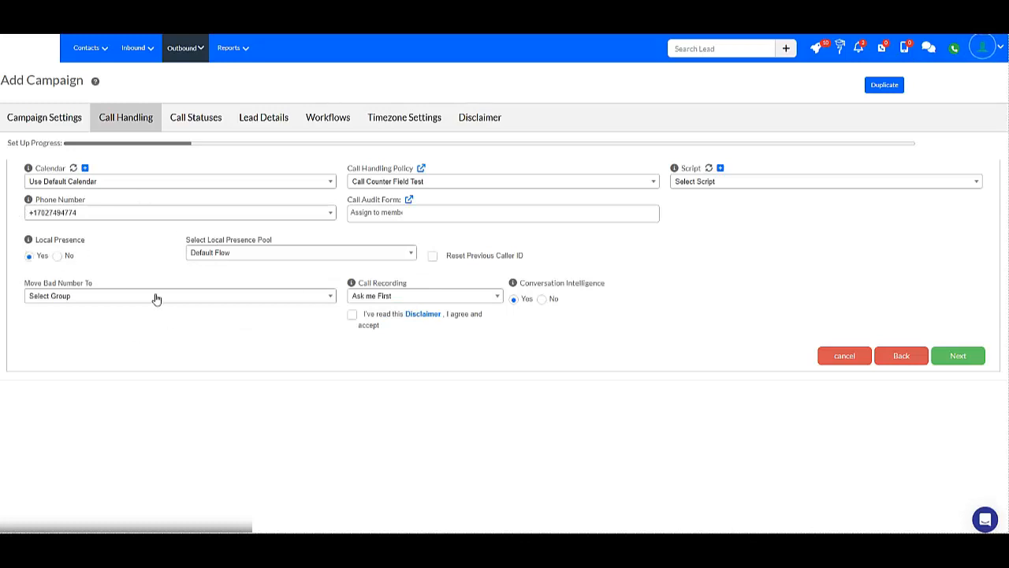
{"action": "left_click", "coordinate": [57, 256]}
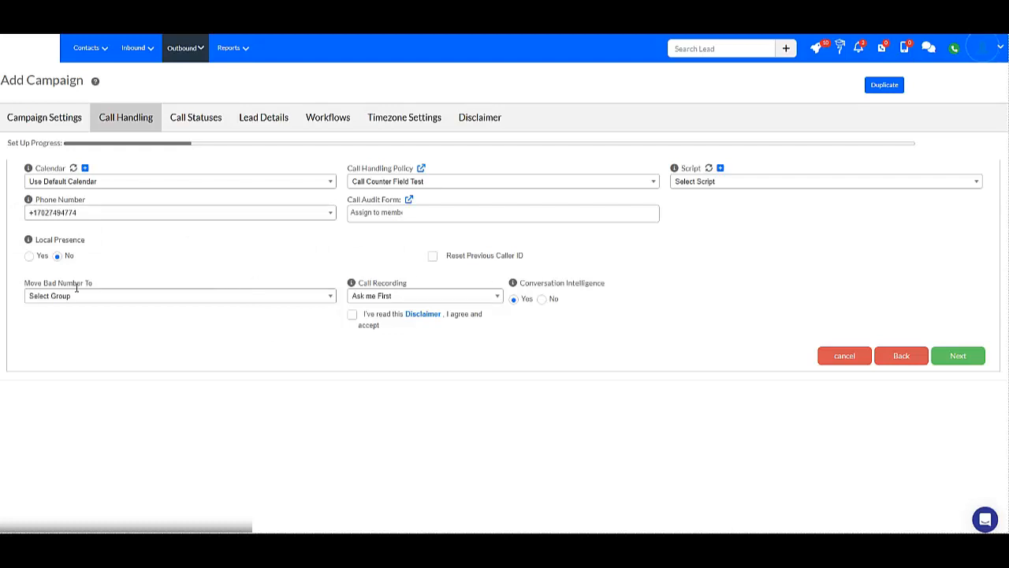
Try the Automatic, Ask me First and No Recording options for the campaign's call recording.
{"action": "left_click", "coordinate": [384, 300]}
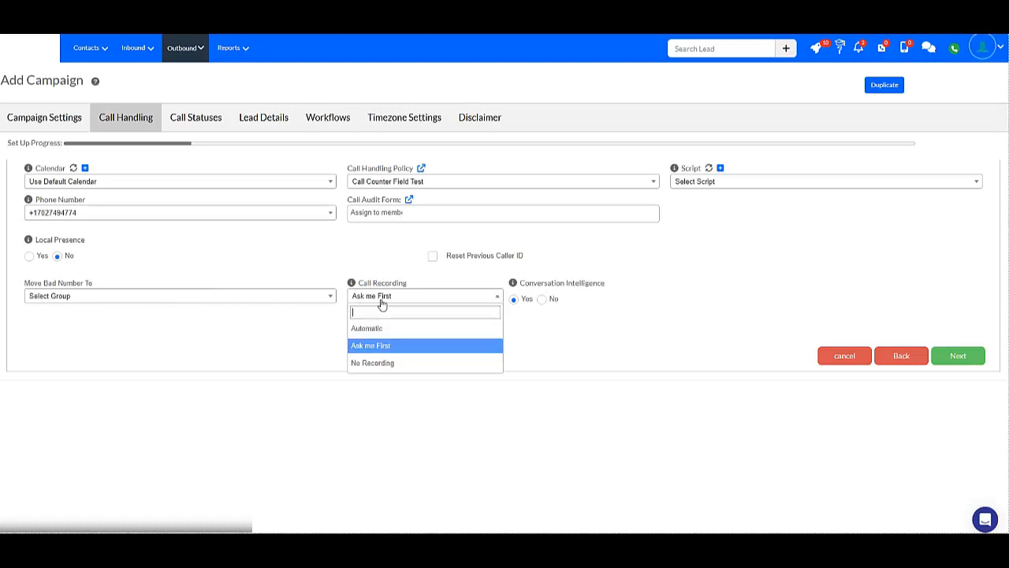
{"action": "left_click", "coordinate": [371, 328]}
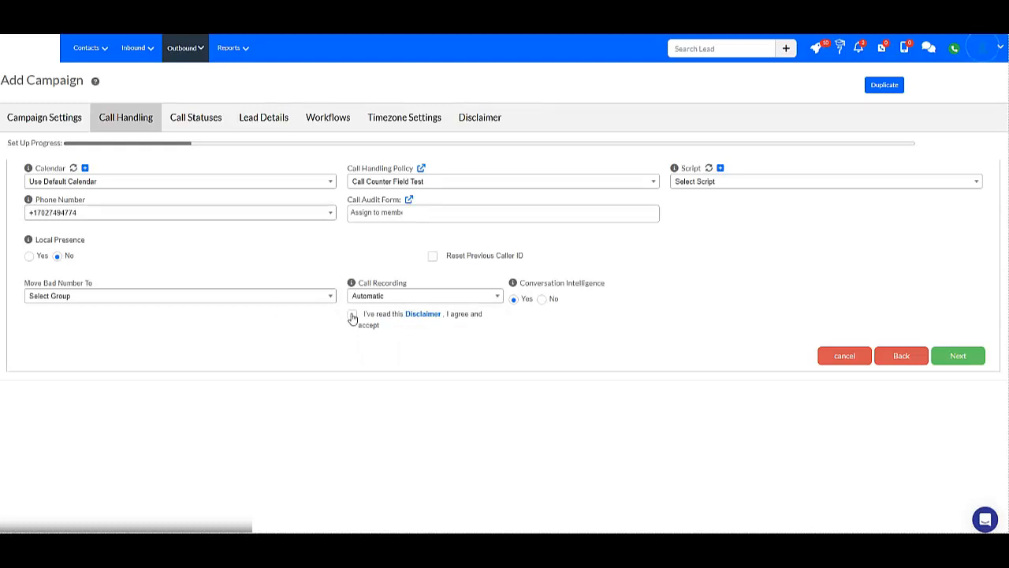
{"action": "left_click", "coordinate": [396, 295]}
{"action": "left_click", "coordinate": [384, 347]}
{"action": "left_click", "coordinate": [381, 297]}
{"action": "left_click", "coordinate": [371, 365]}
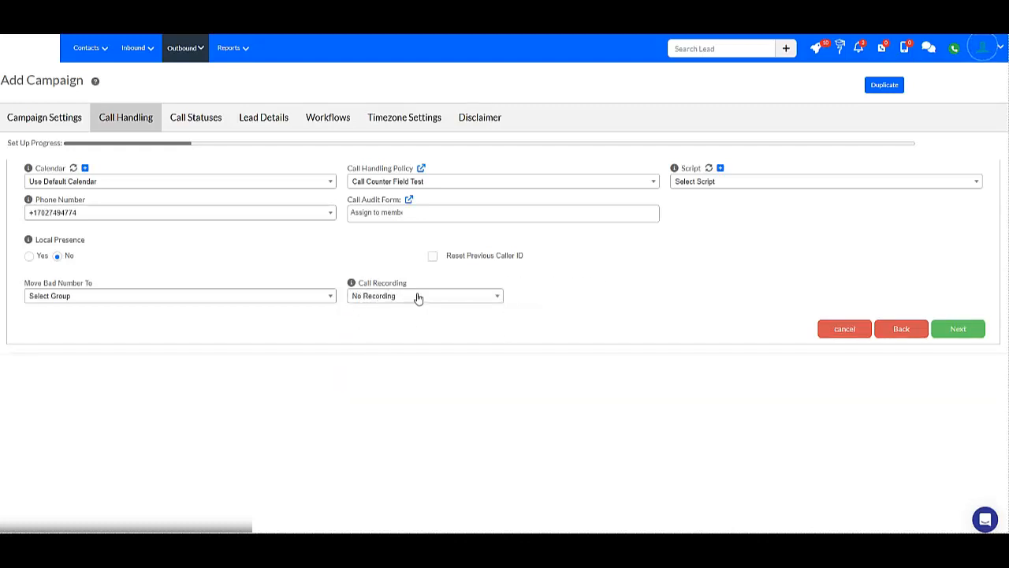
Set call recording to Automatic, accept the recording disclaimer and continue to the Call Statuses settings.
{"action": "left_click", "coordinate": [418, 297]}
{"action": "left_click", "coordinate": [376, 329]}
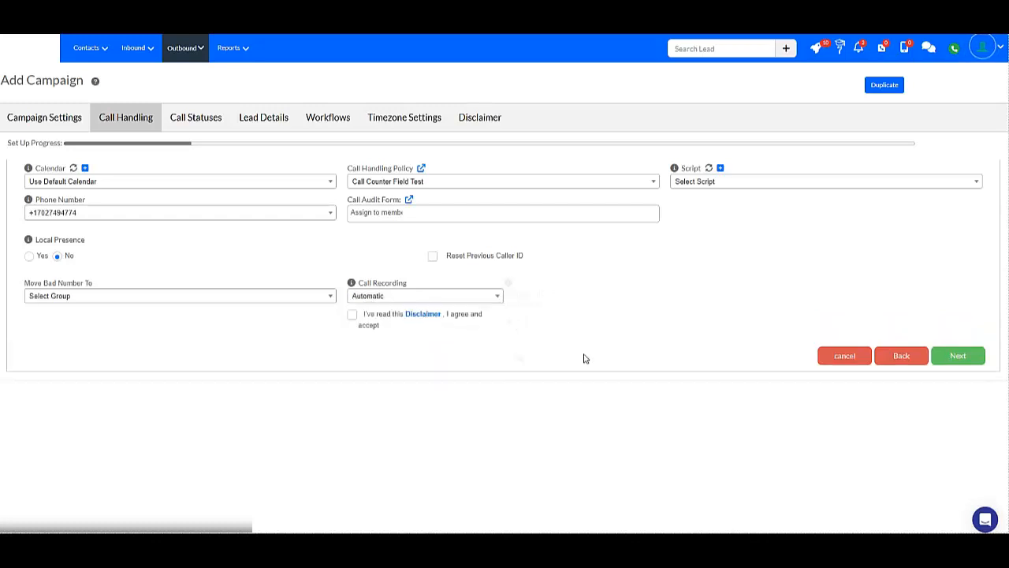
{"action": "left_click", "coordinate": [352, 315]}
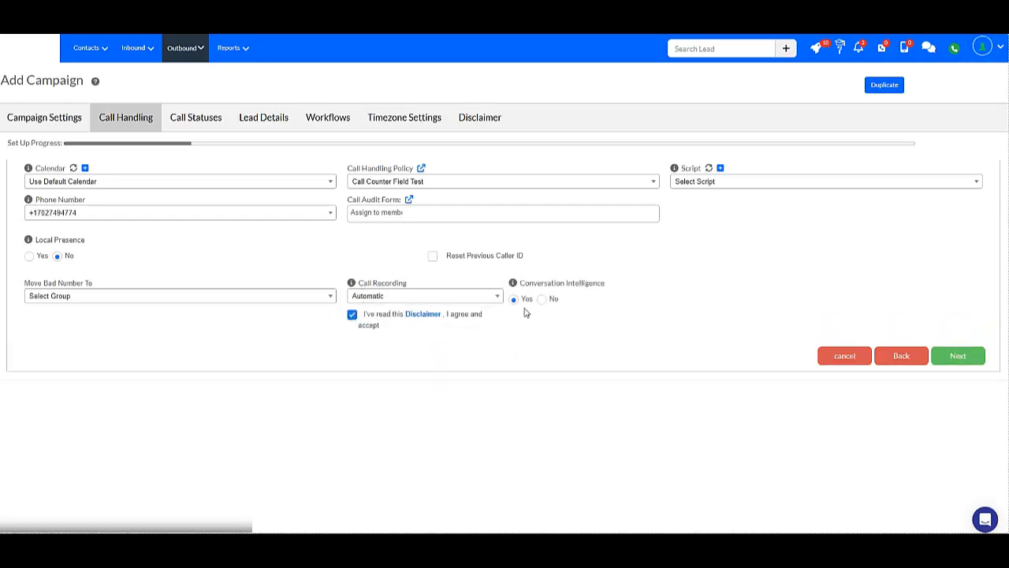
{"action": "mouse_move", "coordinate": [513, 286]}
{"action": "left_click", "coordinate": [969, 359]}
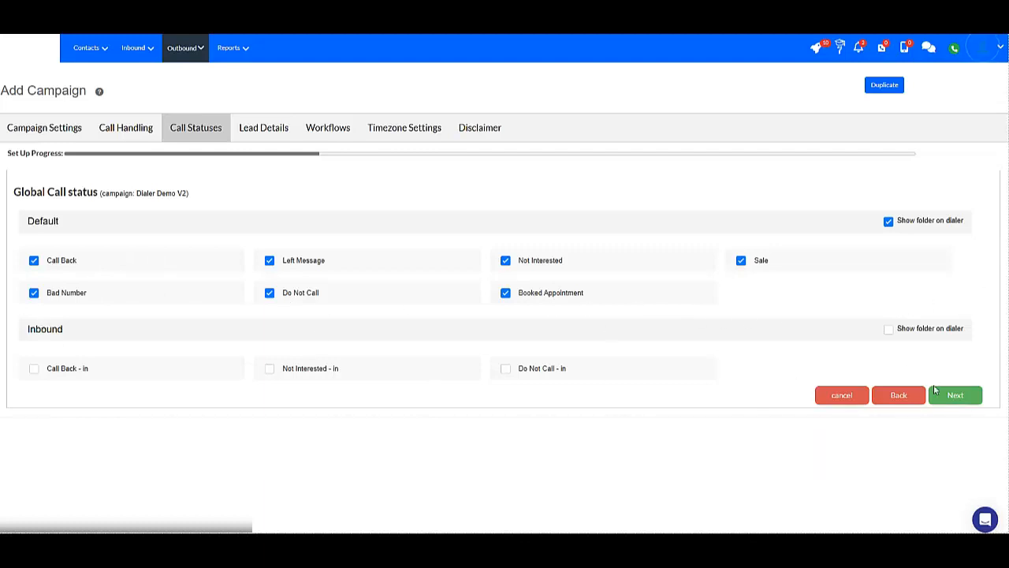
Accept the default call statuses and enable the Call counter, Phone 2 and Phone 3 fields in the Call Counter section of the lead details.
{"action": "left_click", "coordinate": [973, 400]}
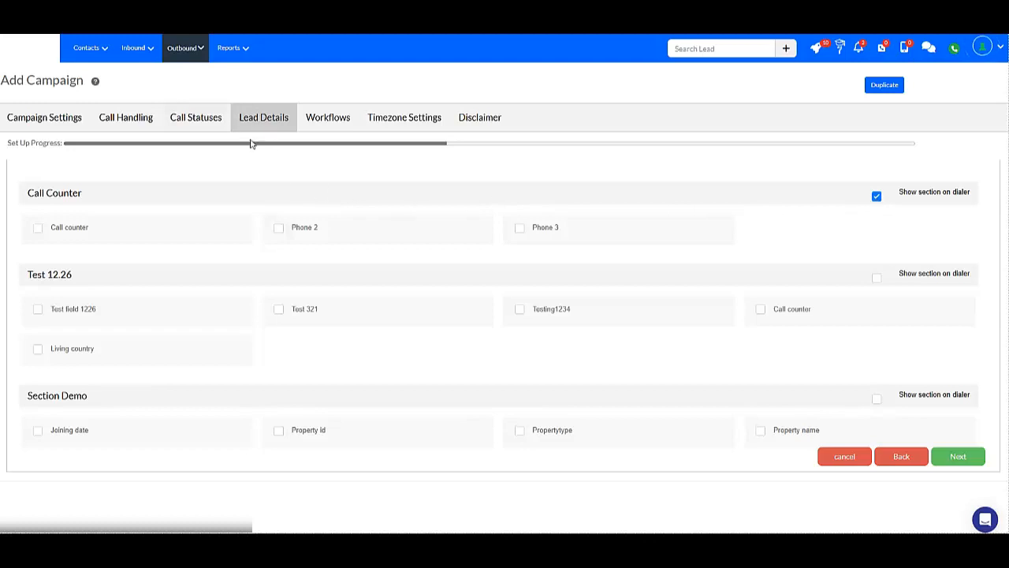
{"action": "left_click", "coordinate": [520, 230]}
{"action": "left_click", "coordinate": [527, 231]}
{"action": "left_click", "coordinate": [877, 197]}
{"action": "left_click", "coordinate": [877, 197]}
{"action": "left_click", "coordinate": [519, 232]}
{"action": "left_click", "coordinate": [278, 230]}
{"action": "left_click", "coordinate": [37, 229]}
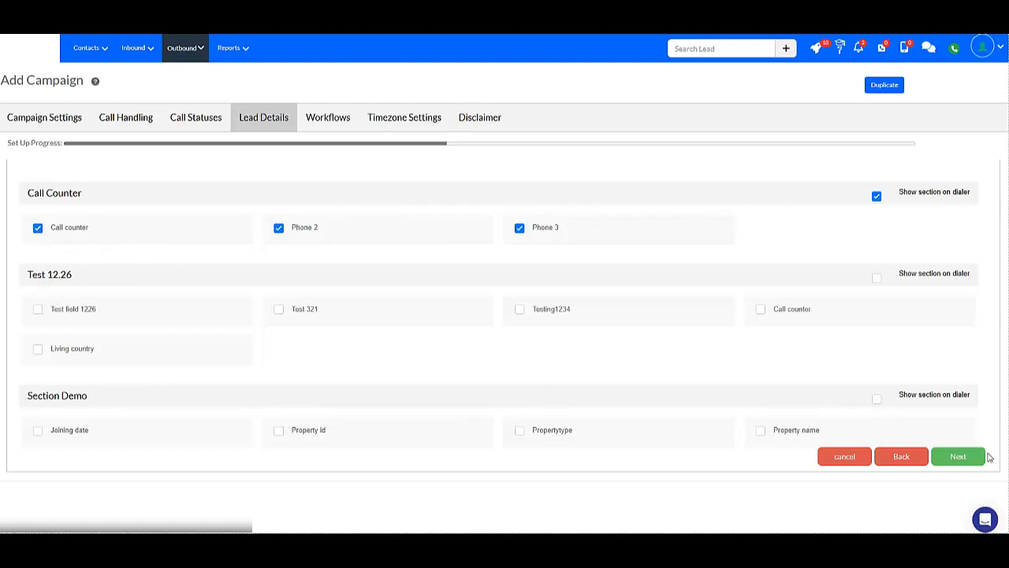
{"action": "left_click", "coordinate": [957, 463]}
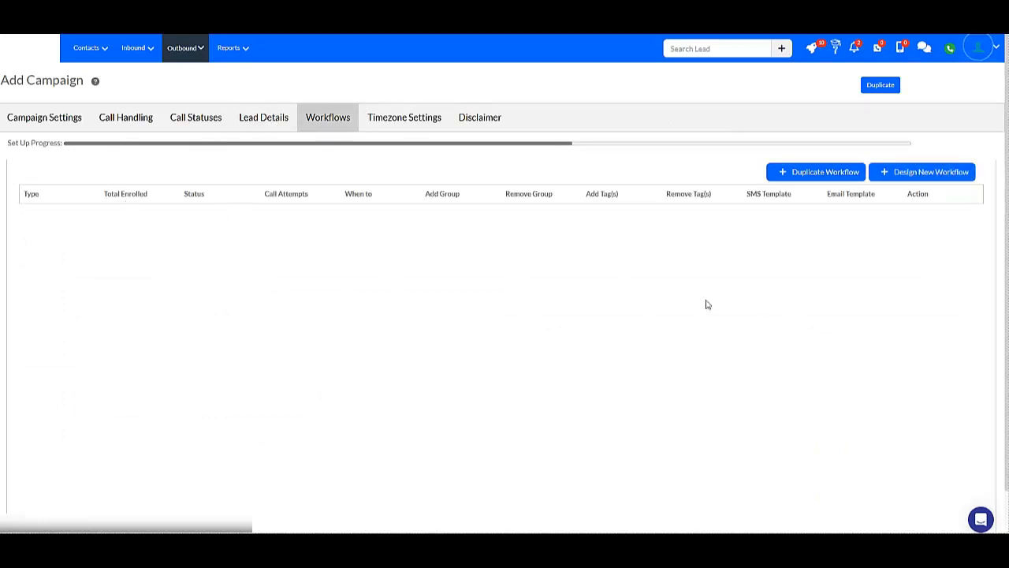
Skip the workflows, select all time zones from Eastern through Other, and confirm the time zone selection.
{"action": "scroll", "coordinate": [978, 280], "scroll_direction": "down", "scroll_amount": 1}
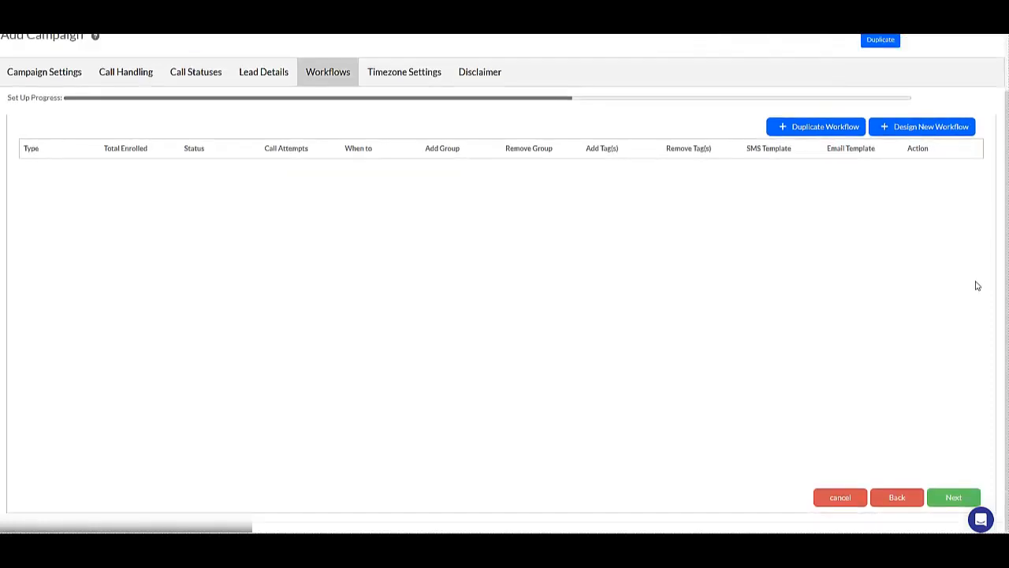
{"action": "left_click", "coordinate": [951, 497]}
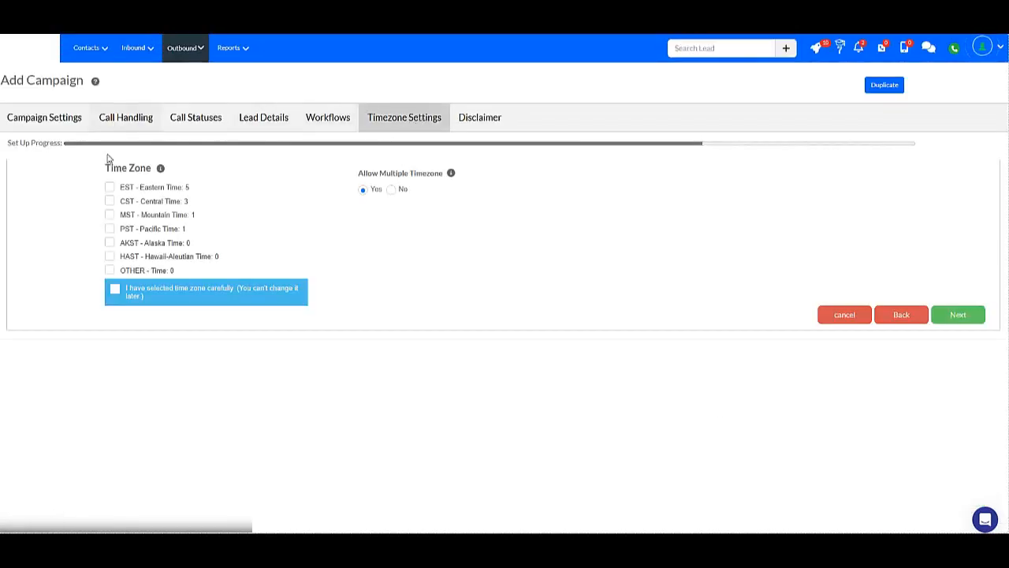
{"action": "left_click", "coordinate": [110, 187]}
{"action": "left_click", "coordinate": [109, 201]}
{"action": "left_click", "coordinate": [109, 214]}
{"action": "left_click", "coordinate": [109, 229]}
{"action": "left_click", "coordinate": [110, 243]}
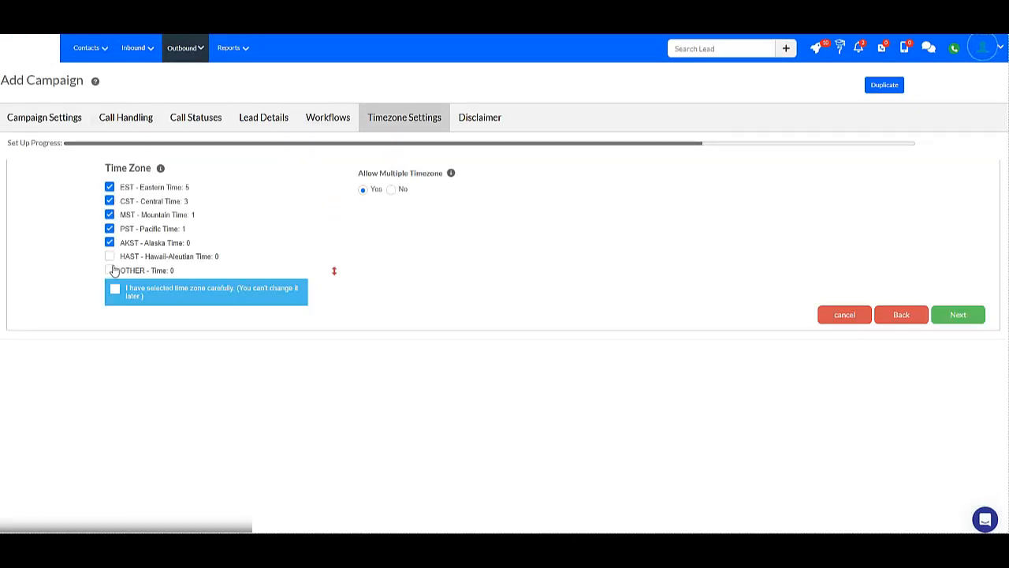
{"action": "left_click", "coordinate": [109, 256]}
{"action": "left_click", "coordinate": [109, 270]}
{"action": "left_click", "coordinate": [117, 289]}
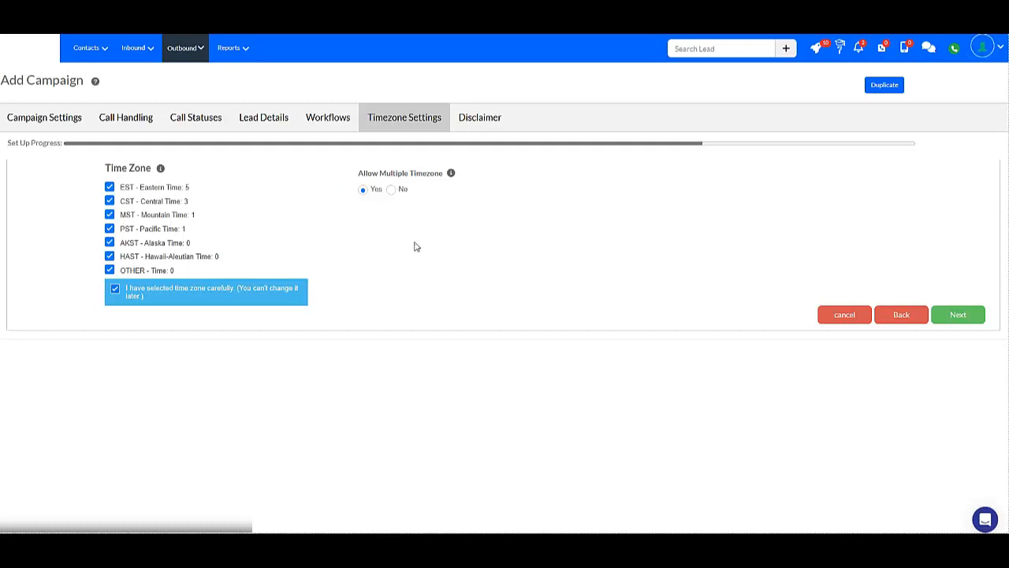
{"action": "left_click", "coordinate": [969, 314]}
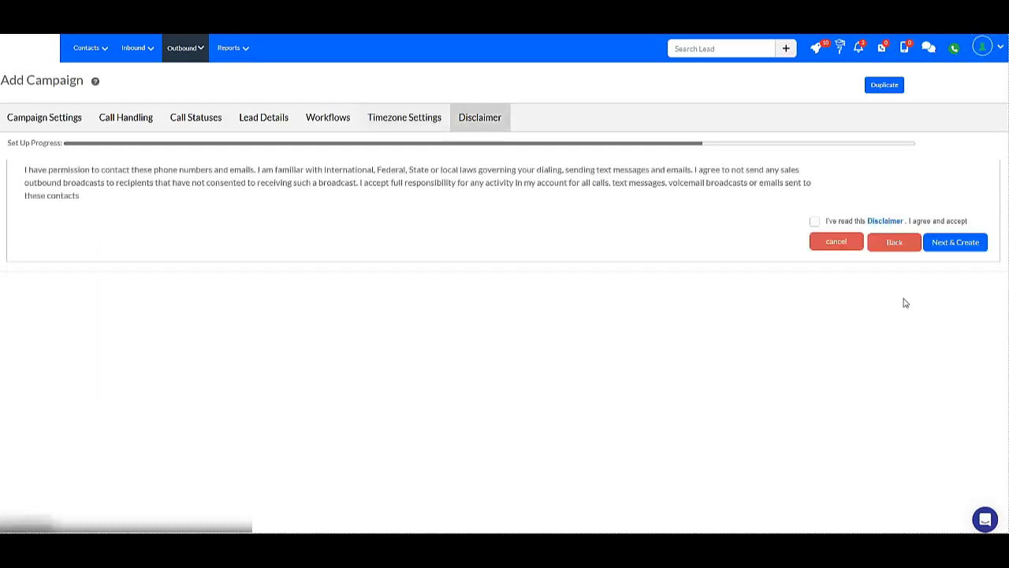
Accept the contact permission disclaimer and create the campaign.
{"action": "left_click", "coordinate": [814, 221]}
{"action": "left_click", "coordinate": [961, 243]}
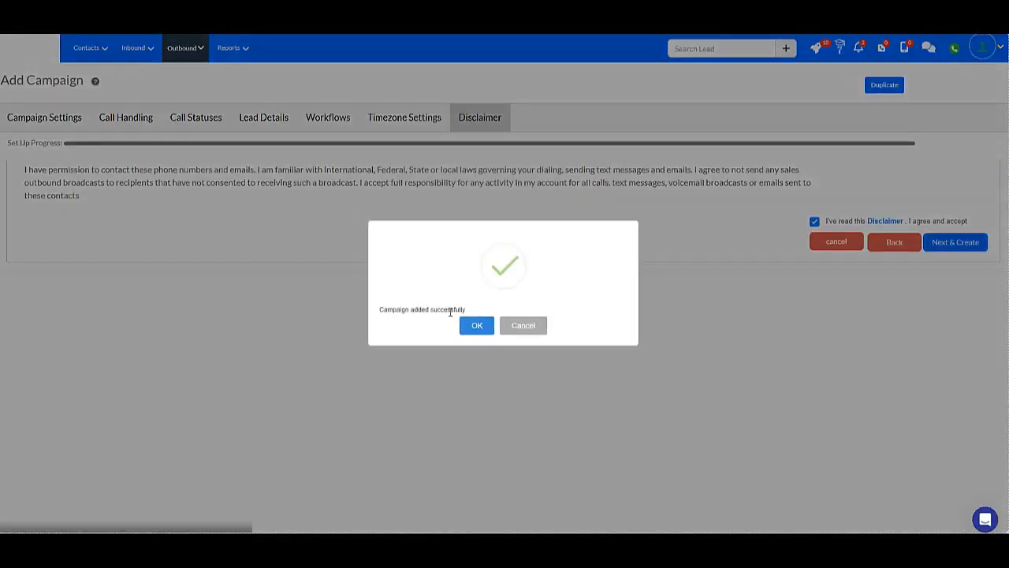
{"action": "left_click", "coordinate": [482, 325]}
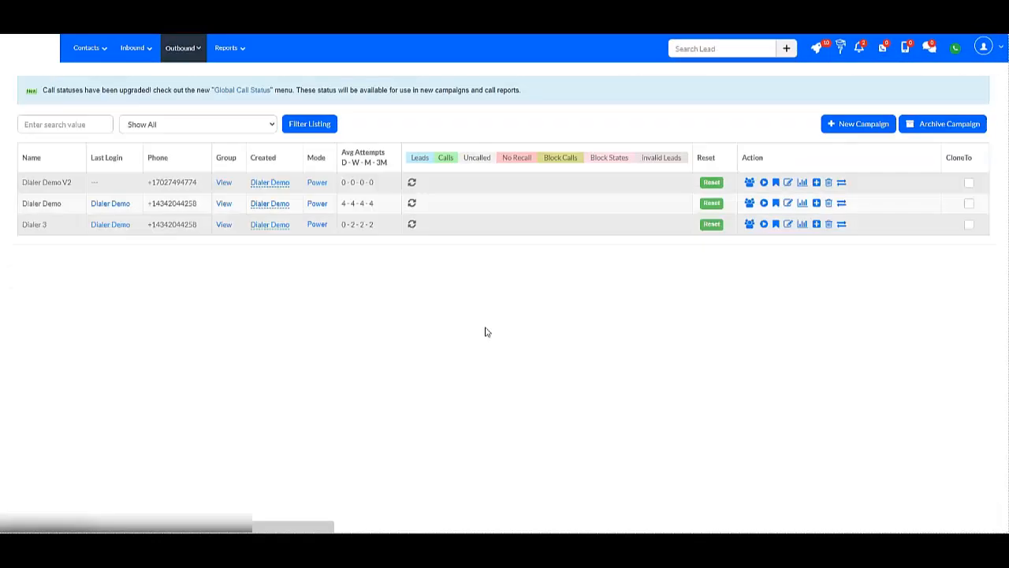